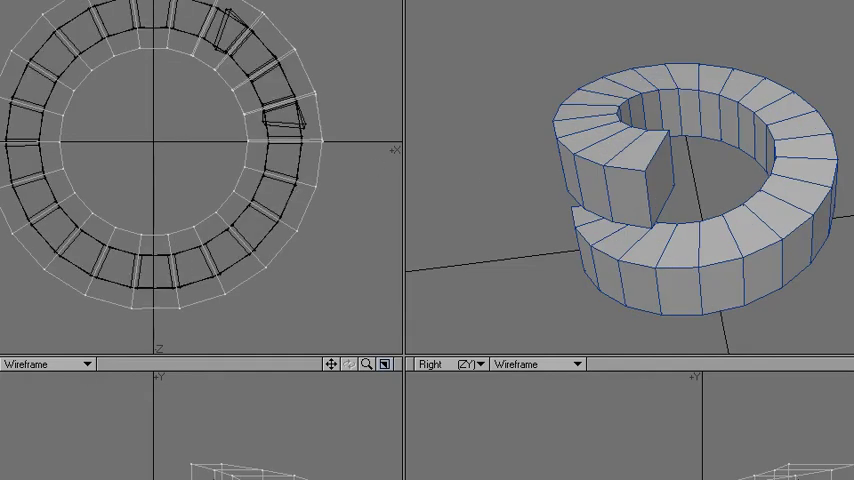
left_click(0, 368)
left_click(419, 162)
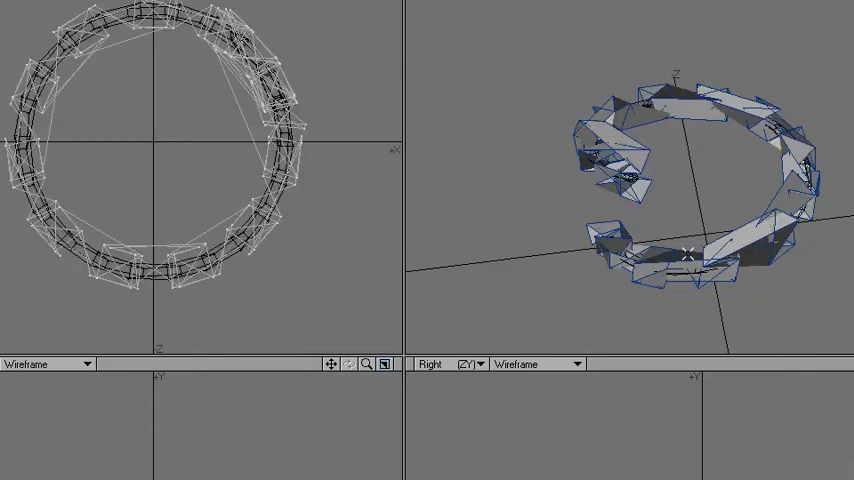
left_click_drag(652, 268, 745, 235, "alt")
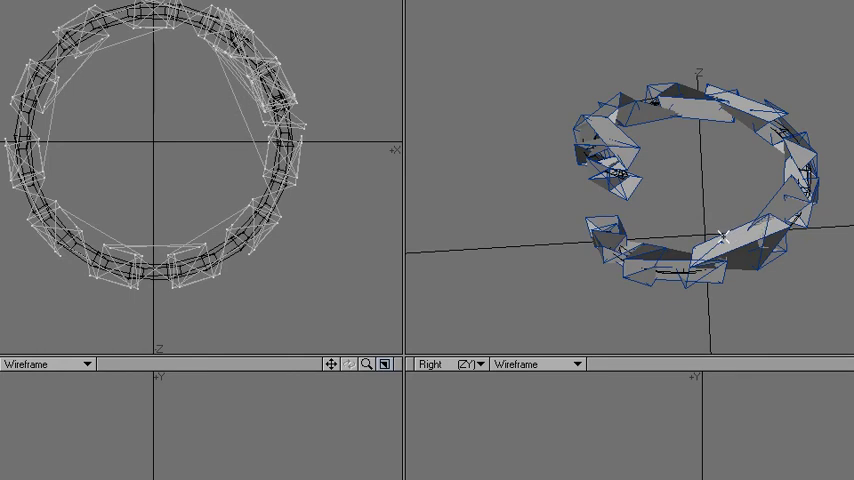
key("u")
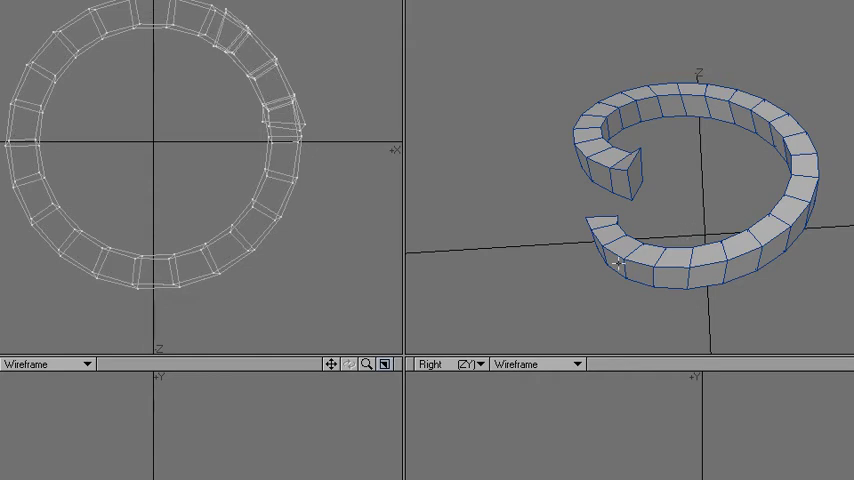
Bring back the thick ring as the working mesh and select its end-cap face
key("u")
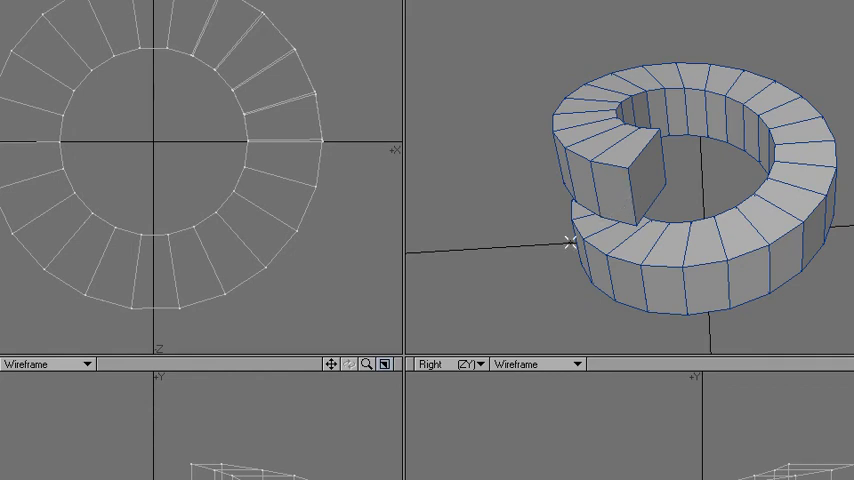
left_click(618, 170)
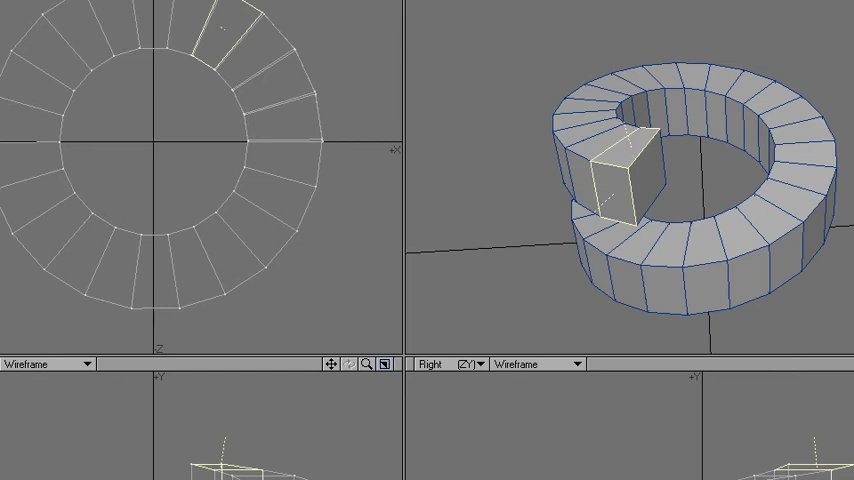
Extend selection across the whole thick ring, then select the entire thin ring from its end-cap
key("bracketright")
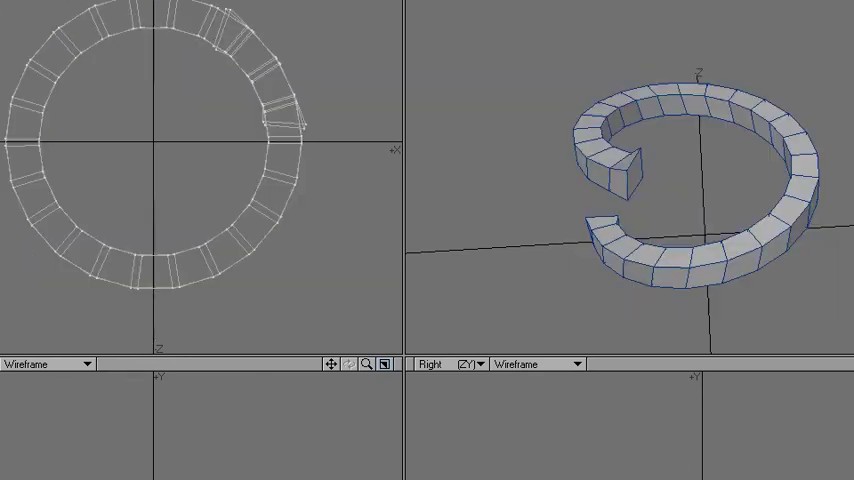
left_click(618, 178)
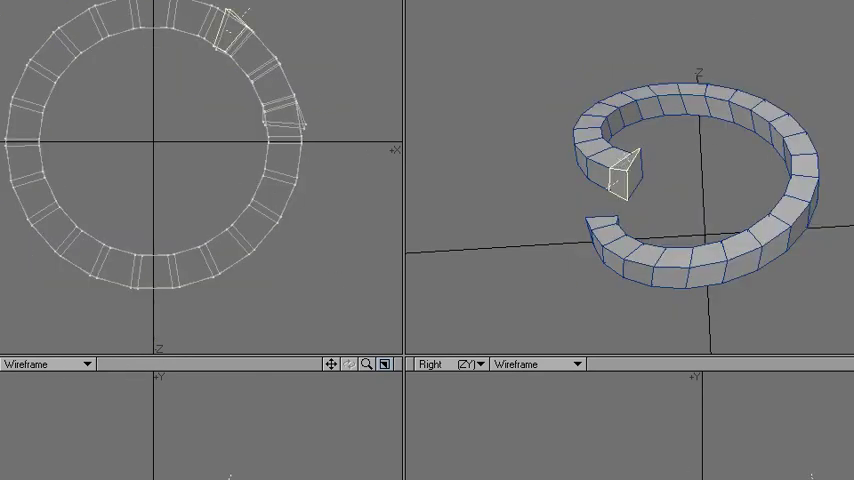
key("bracketright")
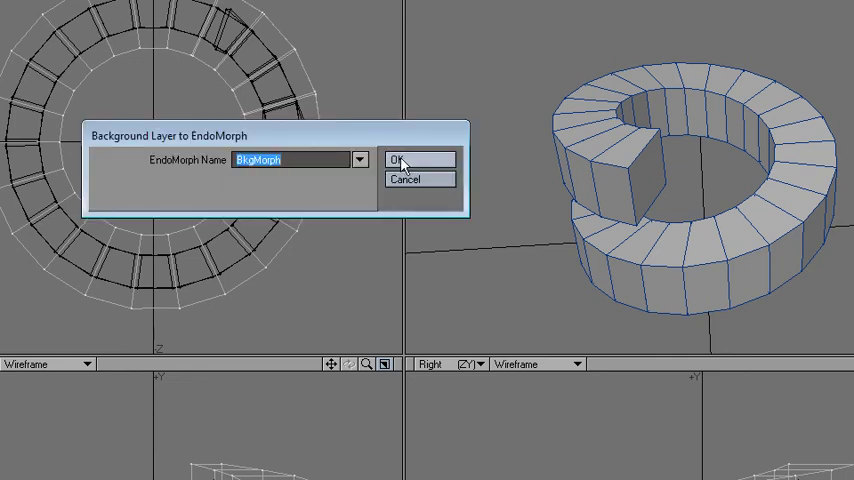
Confirm the background-to-morph prompt with the default name BkgMorph
left_click(405, 161)
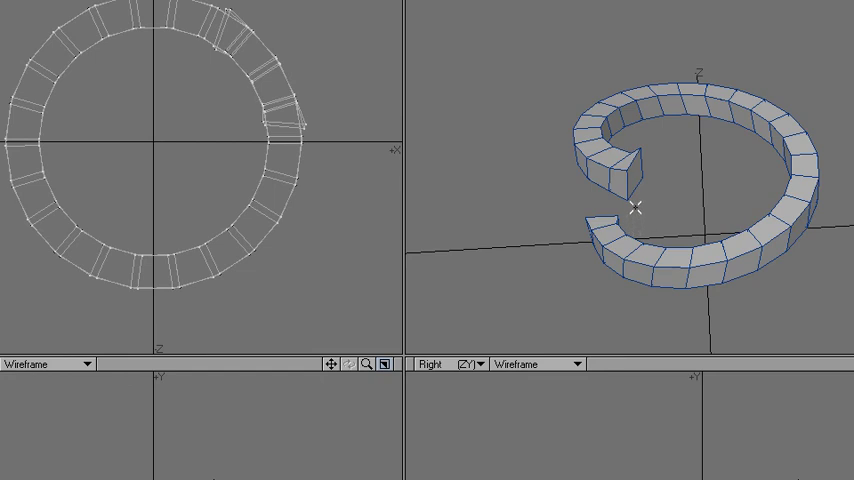